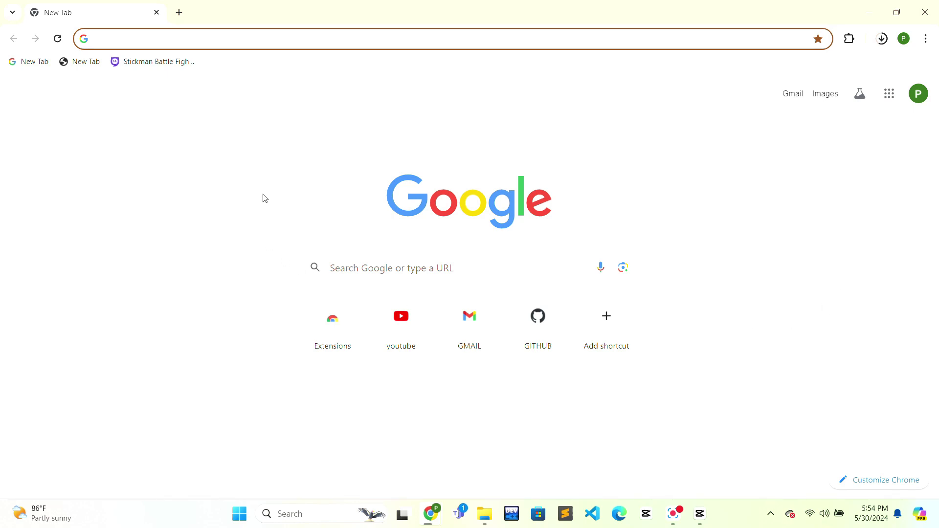
Step: Search Google for 'tabeo finance login' from the address bar
left_click(199, 41)
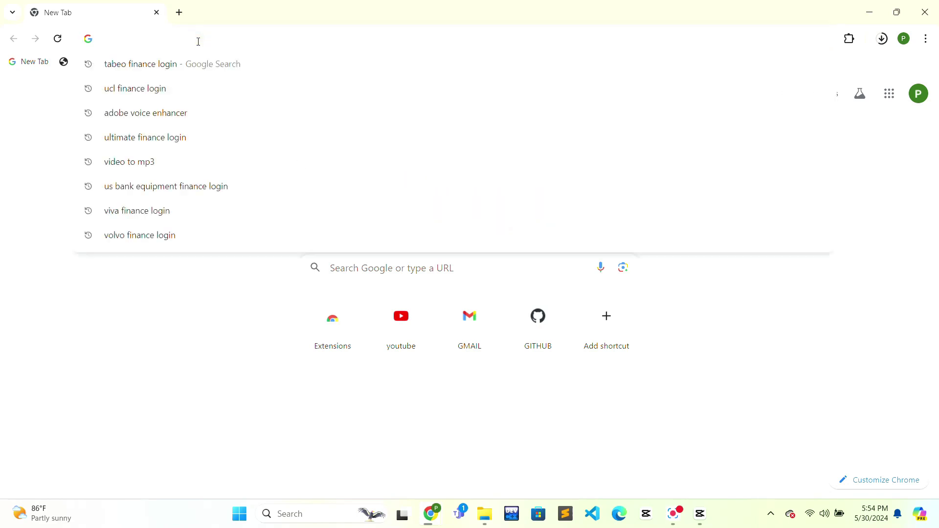
key("Down")
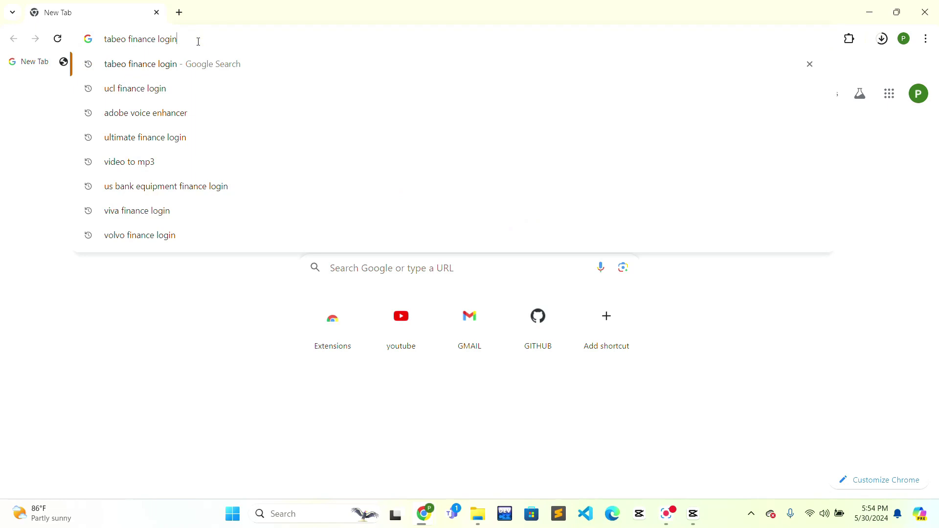
key("Return")
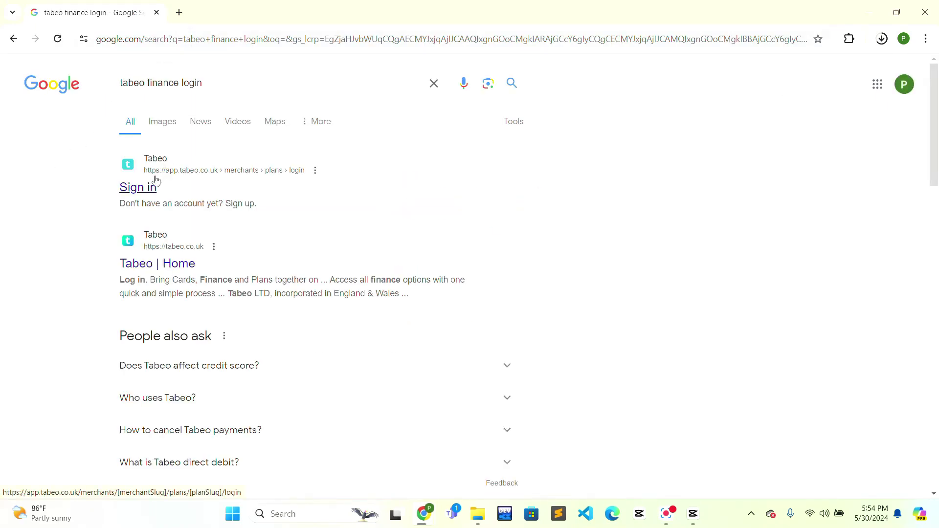
Step: Go to the Tabeo sign-in page from the first search result
left_click(139, 190)
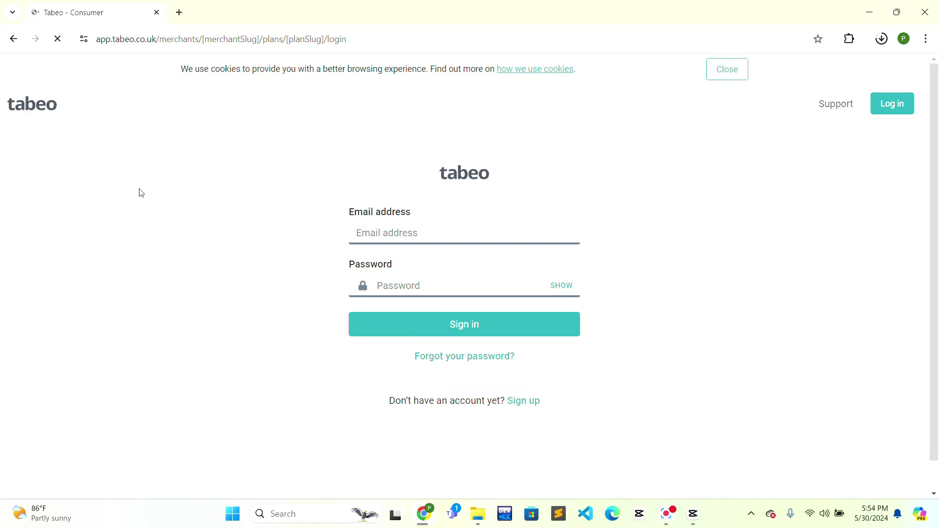
Step: Leave the email and password fields empty so each shows 'Field is required'
left_click(378, 232)
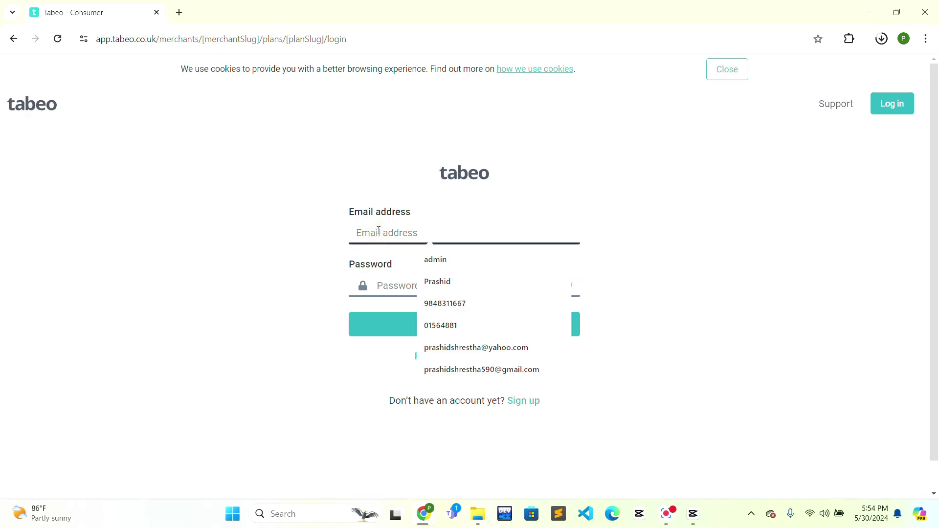
left_click(341, 258)
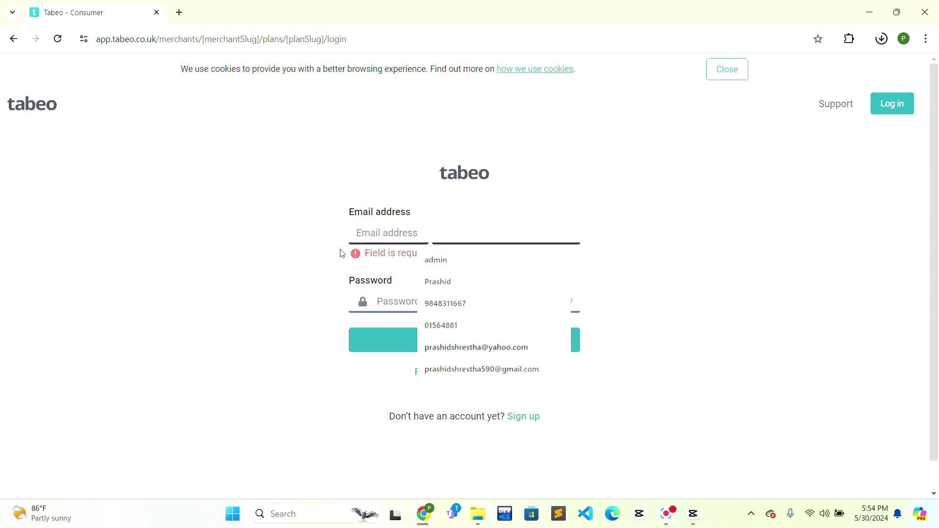
left_click(385, 299)
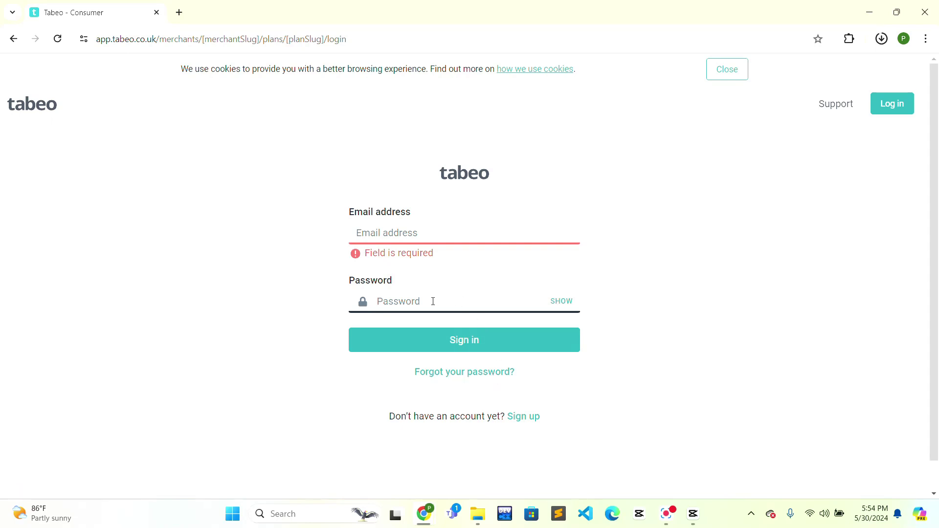
left_click(443, 327)
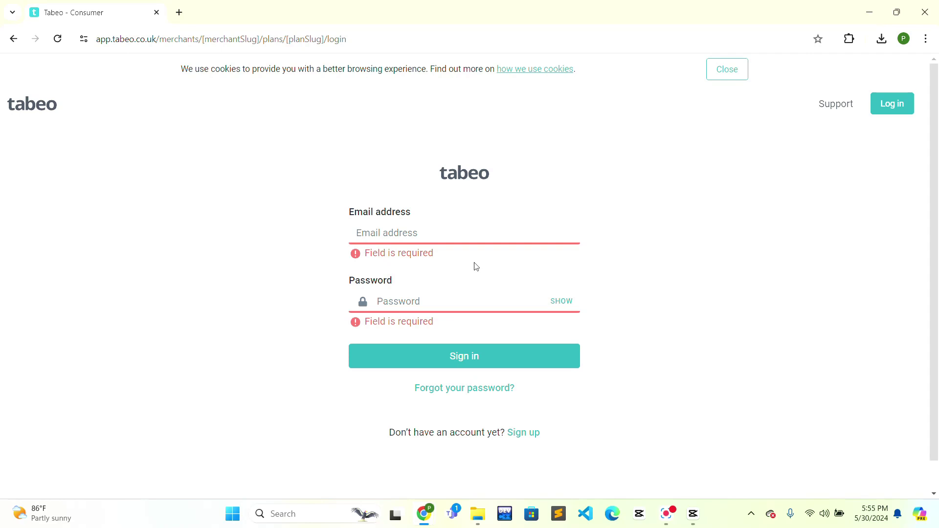